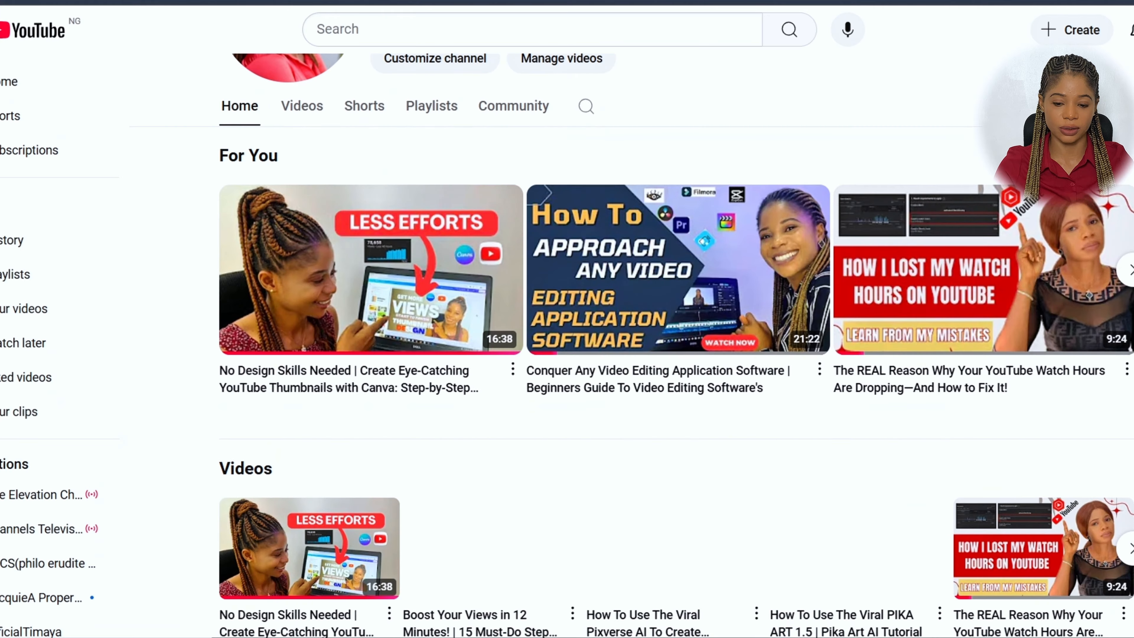
Step: Open the sharing options for the channel's video "Conquer Any Video Editing Application Software"
mouse_move(806, 328)
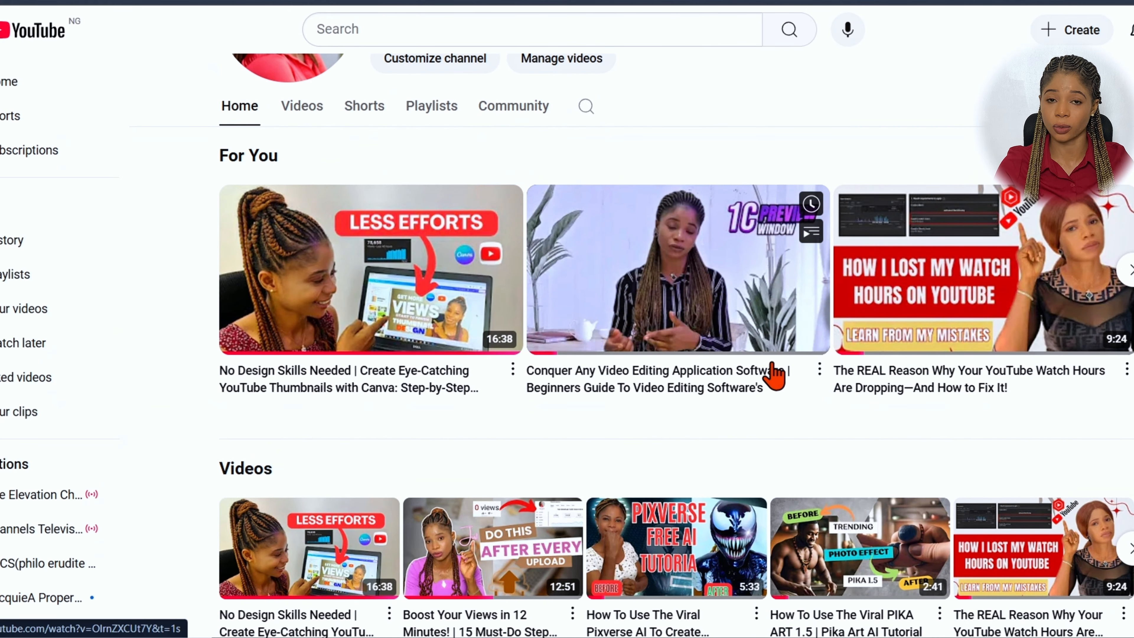
left_click(819, 369)
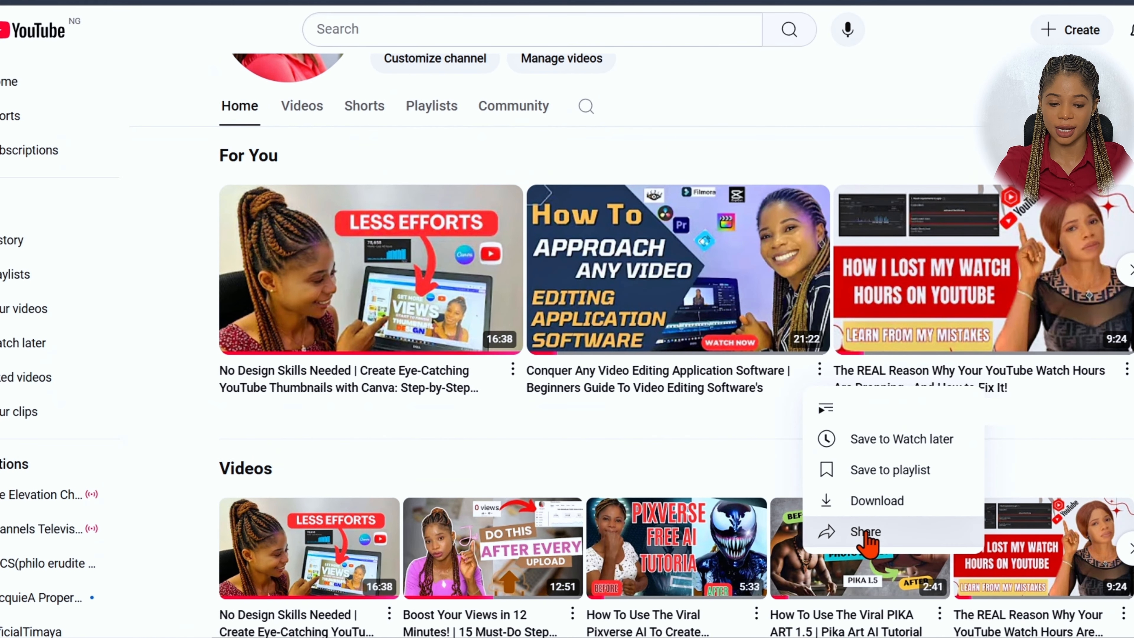
left_click(831, 531)
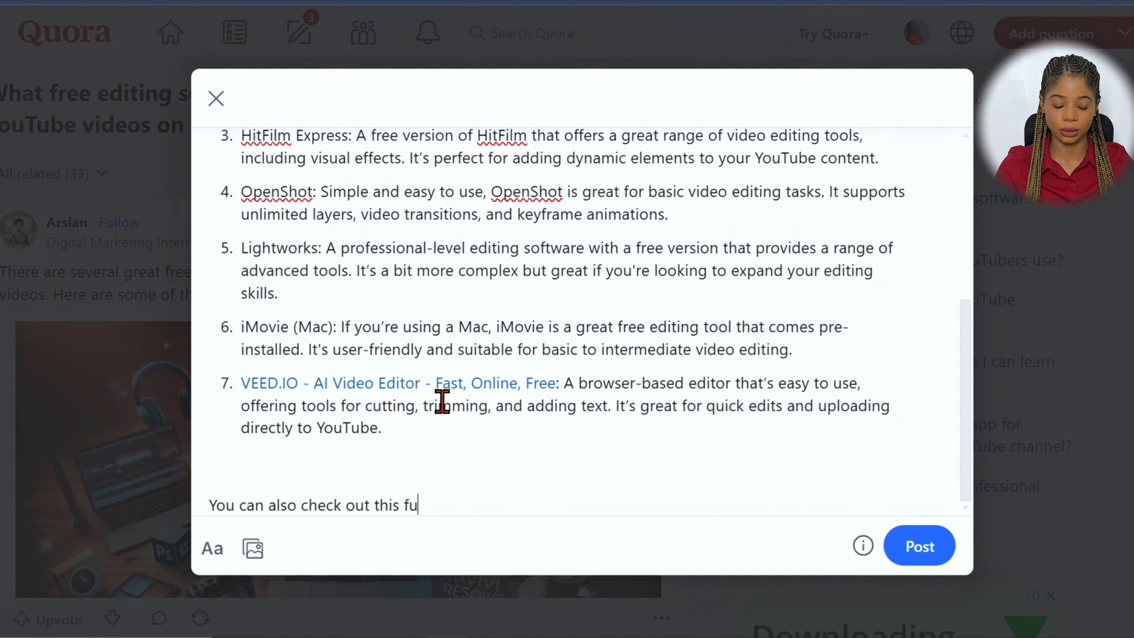
Step: Switch to the Quora answer and finish its closing line as "full tutorial on how to using any video editing software application on YouTube channel", correcting the spelling
type("orial ")
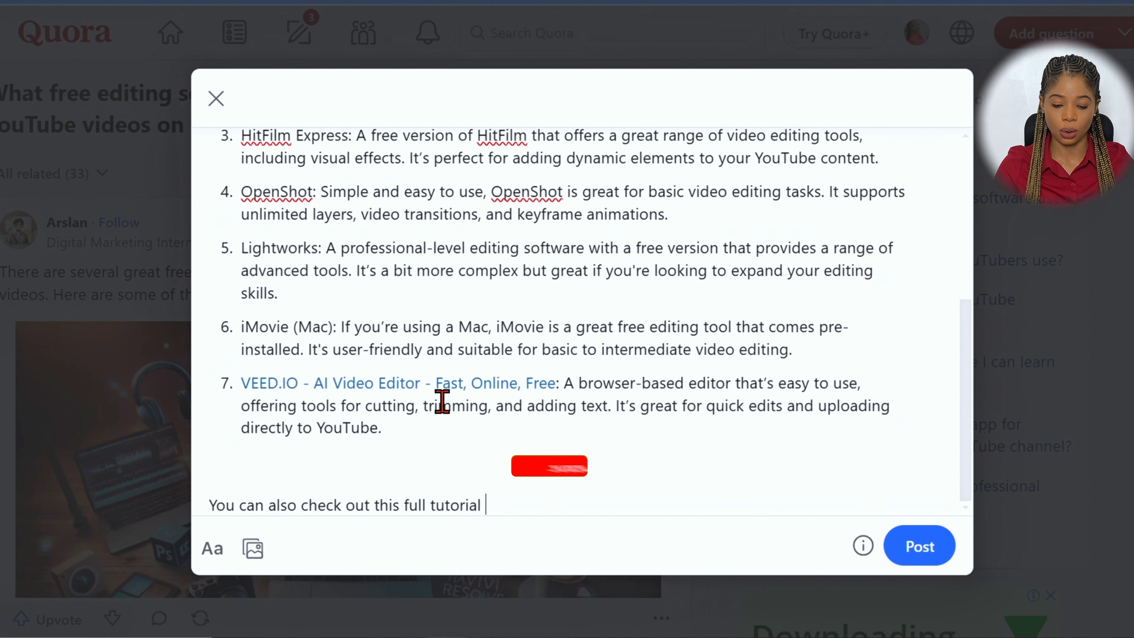
type("on how to ao")
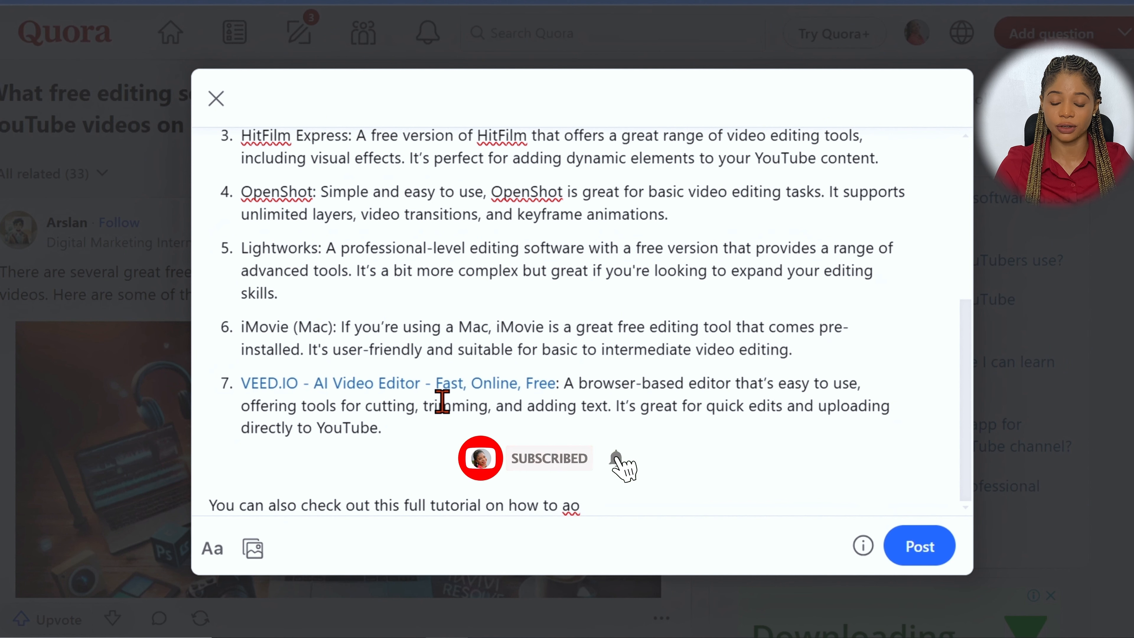
type("pp")
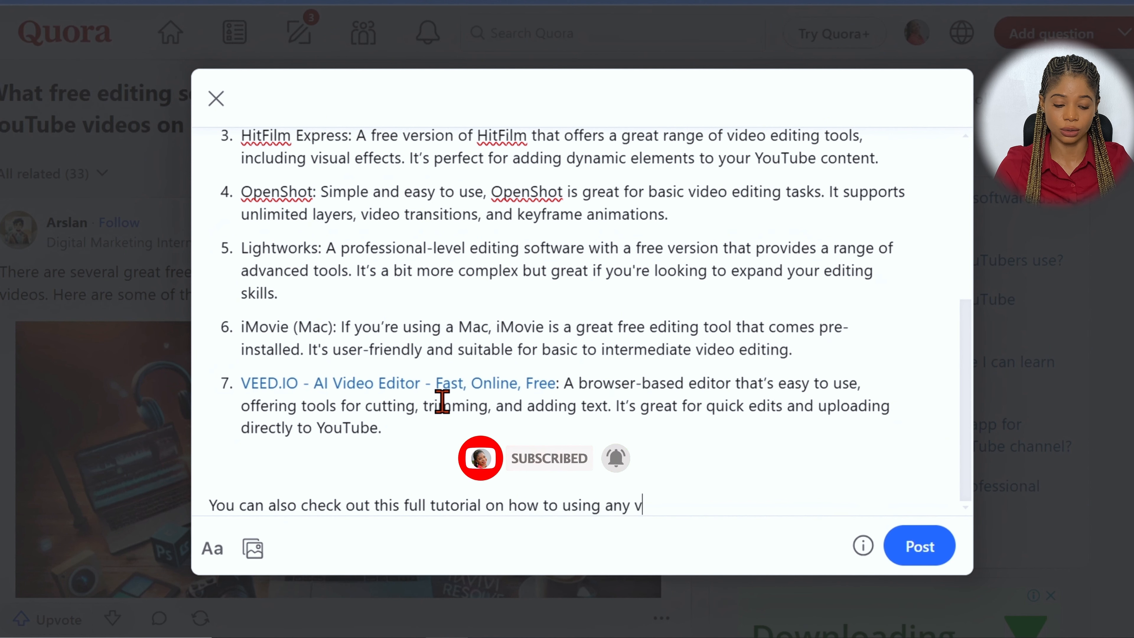
type("tware application on youtbe channel")
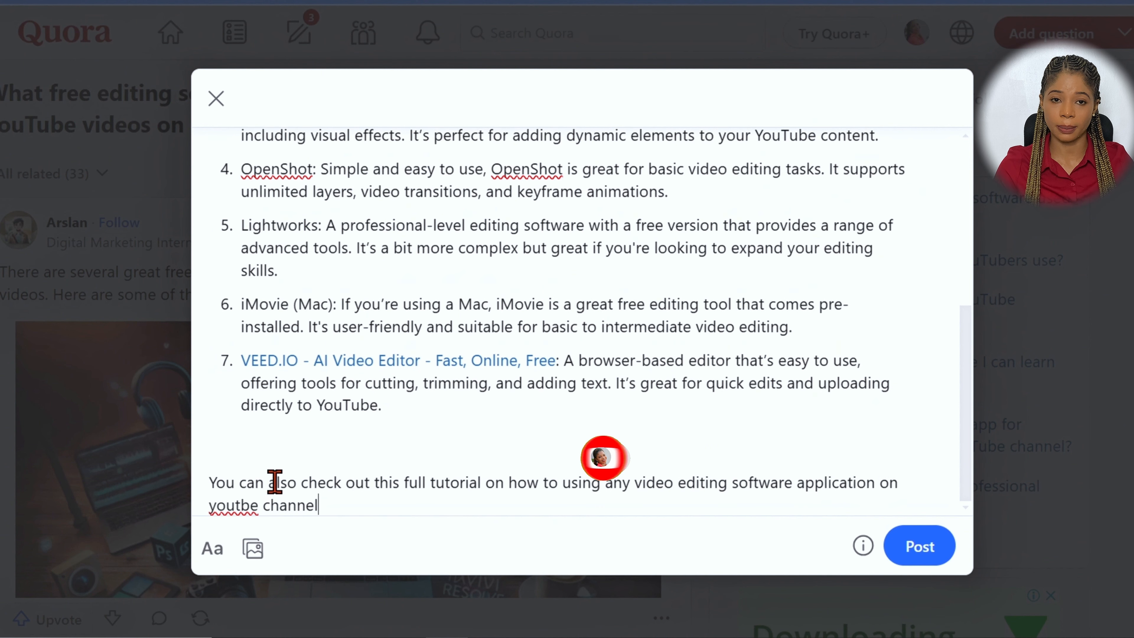
right_click(237, 506)
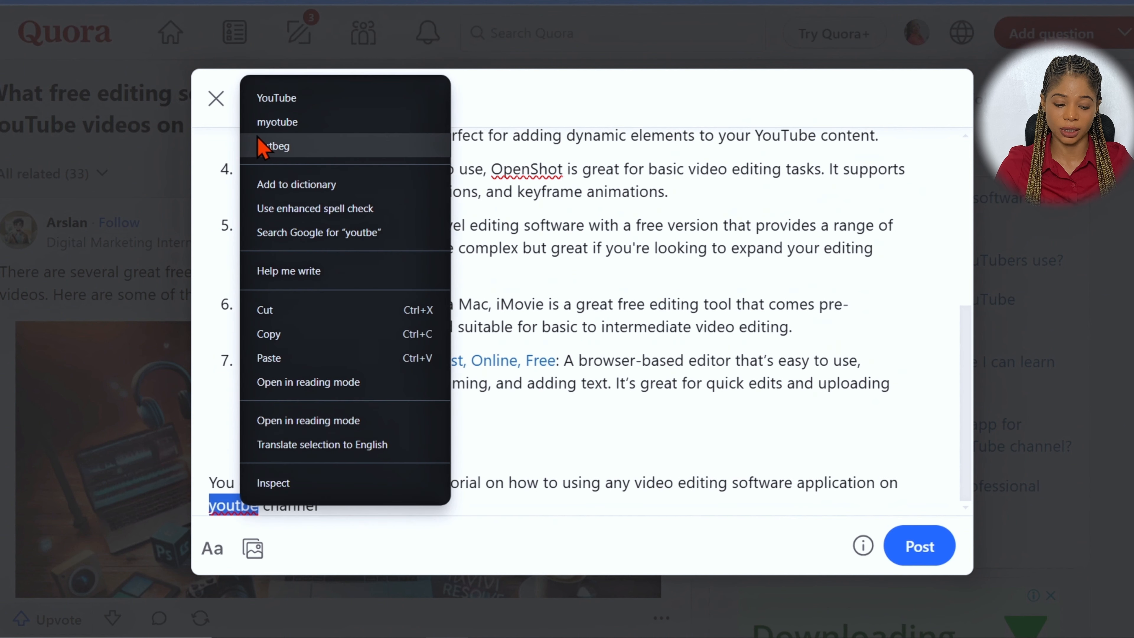
left_click(275, 104)
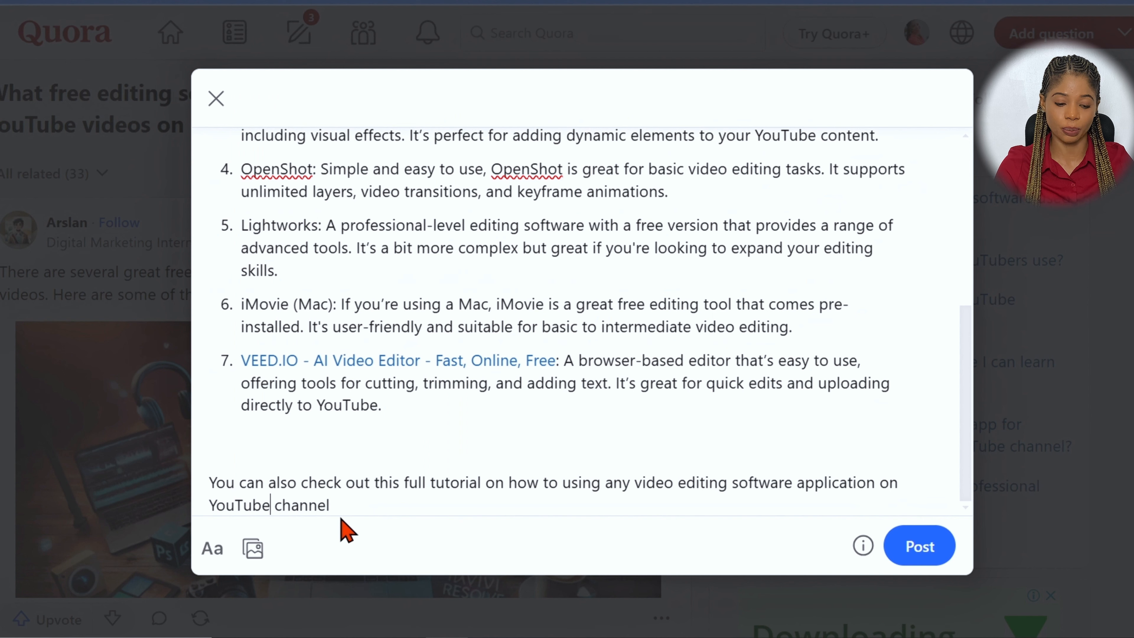
Step: Paste the copied video link below the answer's closing line and look over the draft
key("ctrl+v")
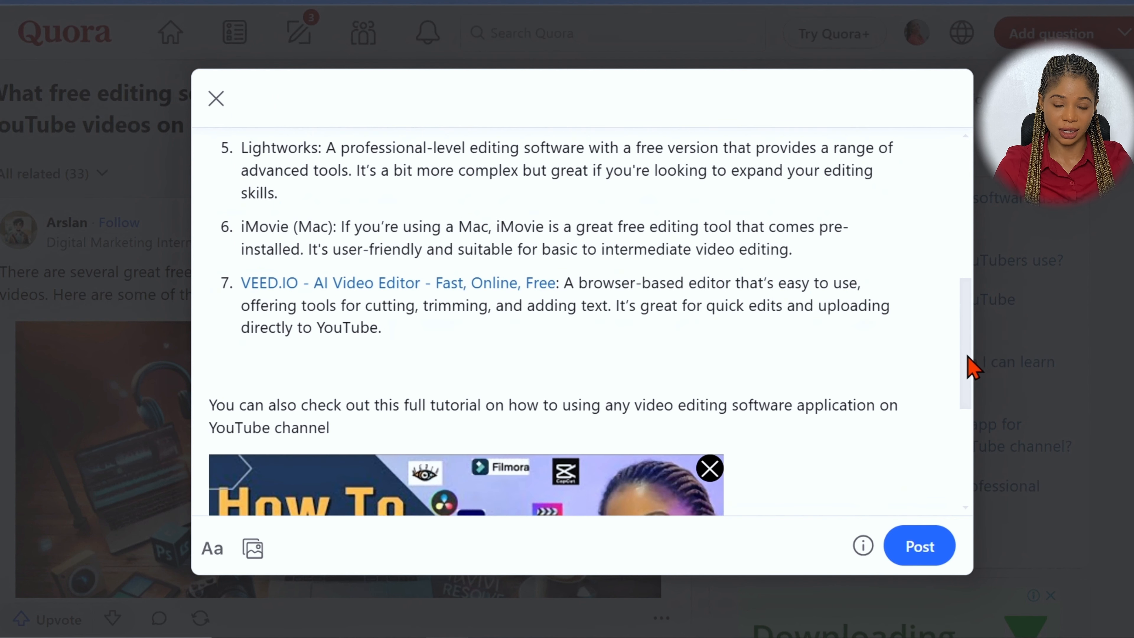
scroll(972, 367, "down", 6)
left_click_drag(955, 440, 963, 353)
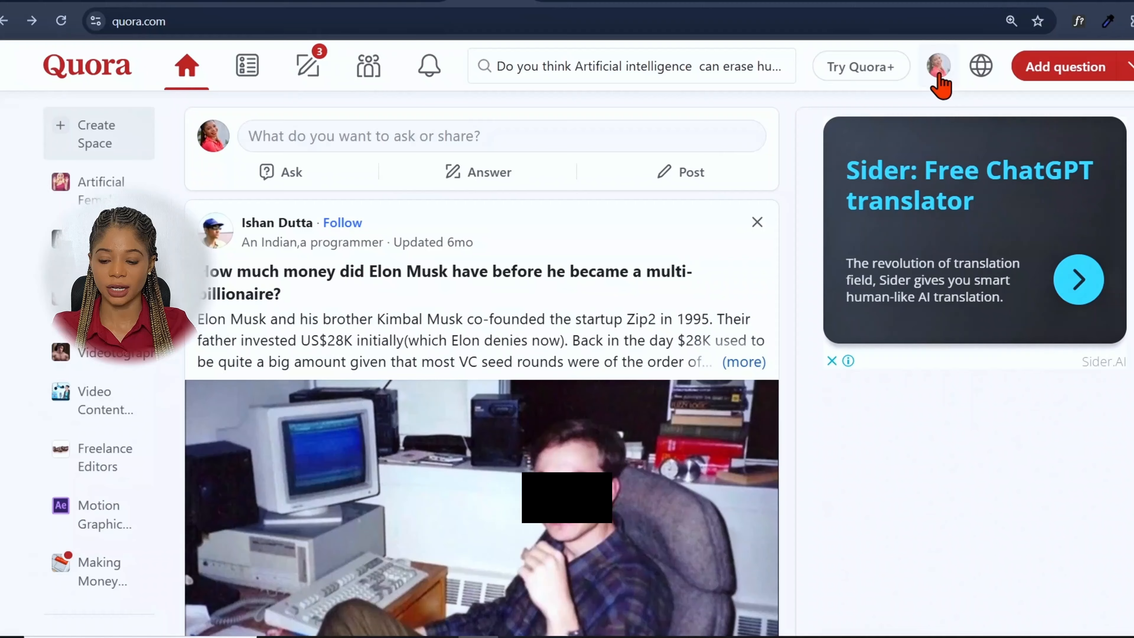
Step: Start creating a Quora Ads account from the profile, fill in the contact email, and continue to the business details
left_click(938, 75)
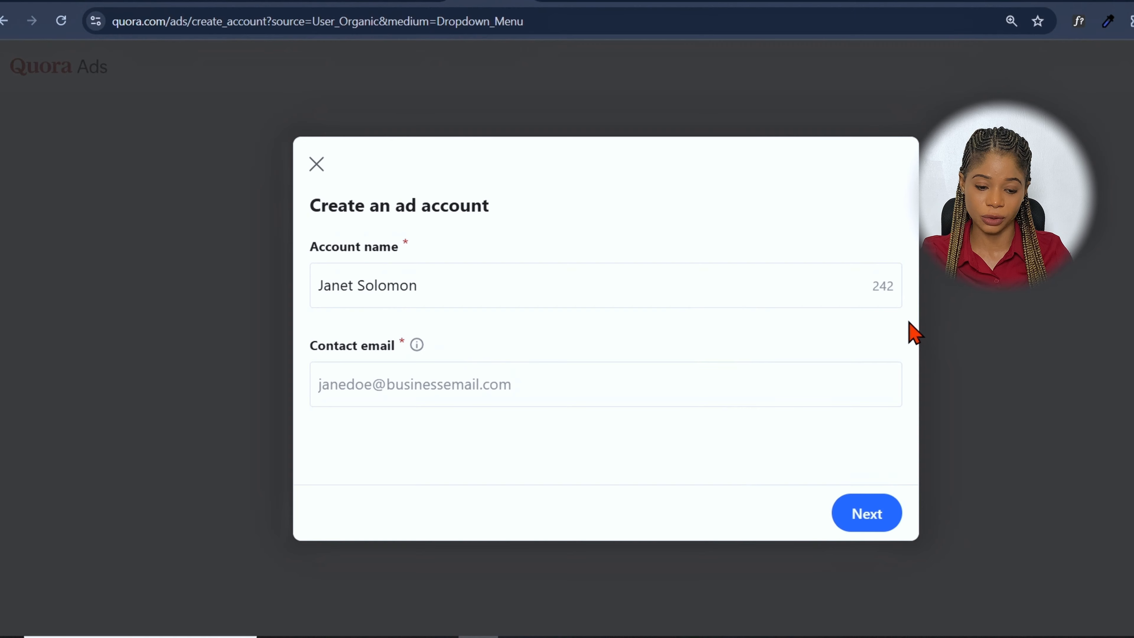
left_click(467, 379)
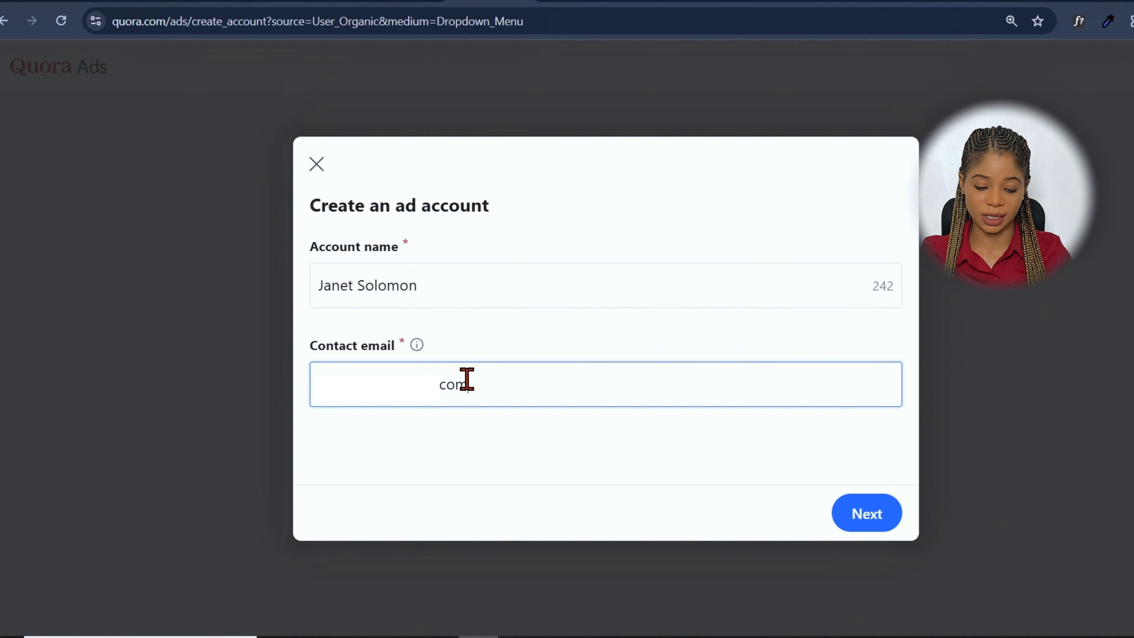
left_click(568, 334)
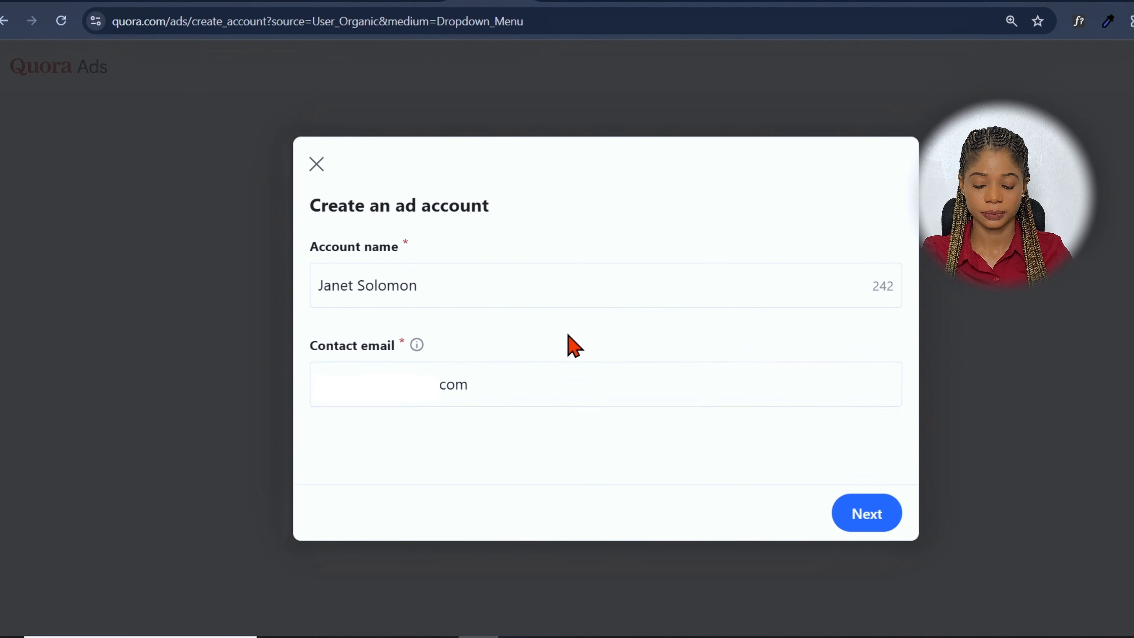
left_click(864, 523)
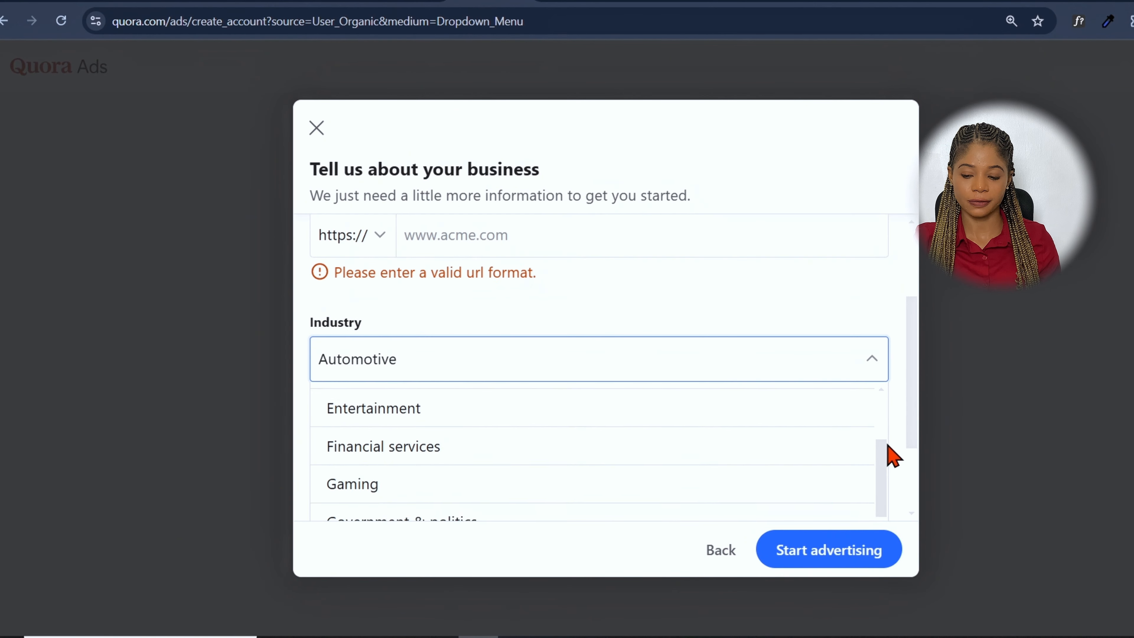
Step: Set the business industry to Jobs & education and the billing country to Nigeria
left_click_drag(885, 456, 891, 494)
left_click(607, 485)
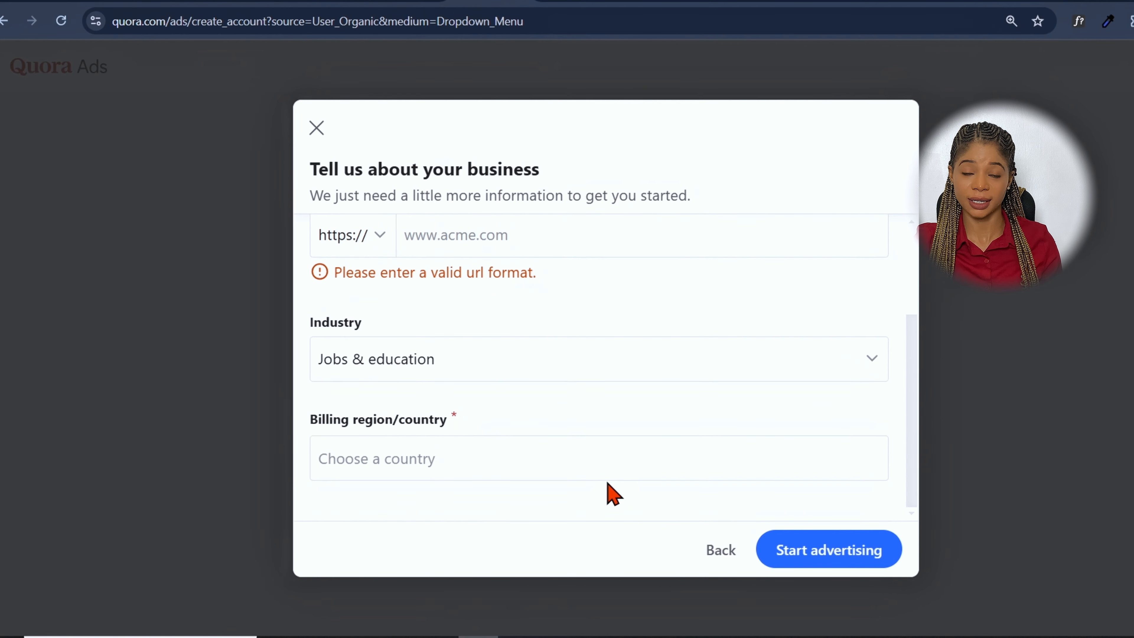
left_click(575, 476)
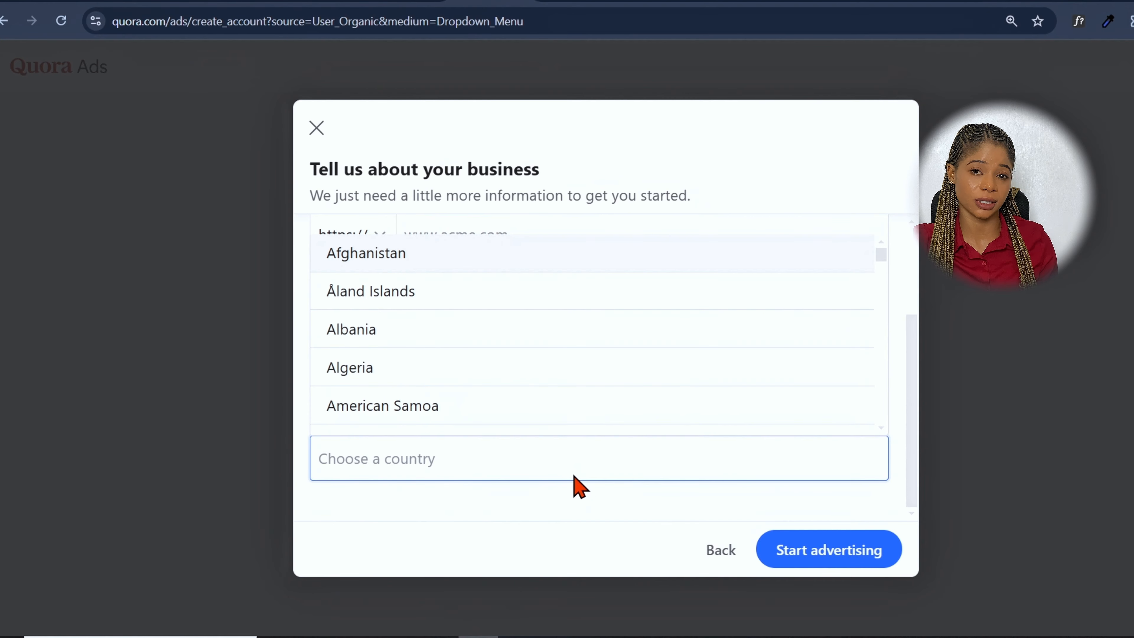
type("NI")
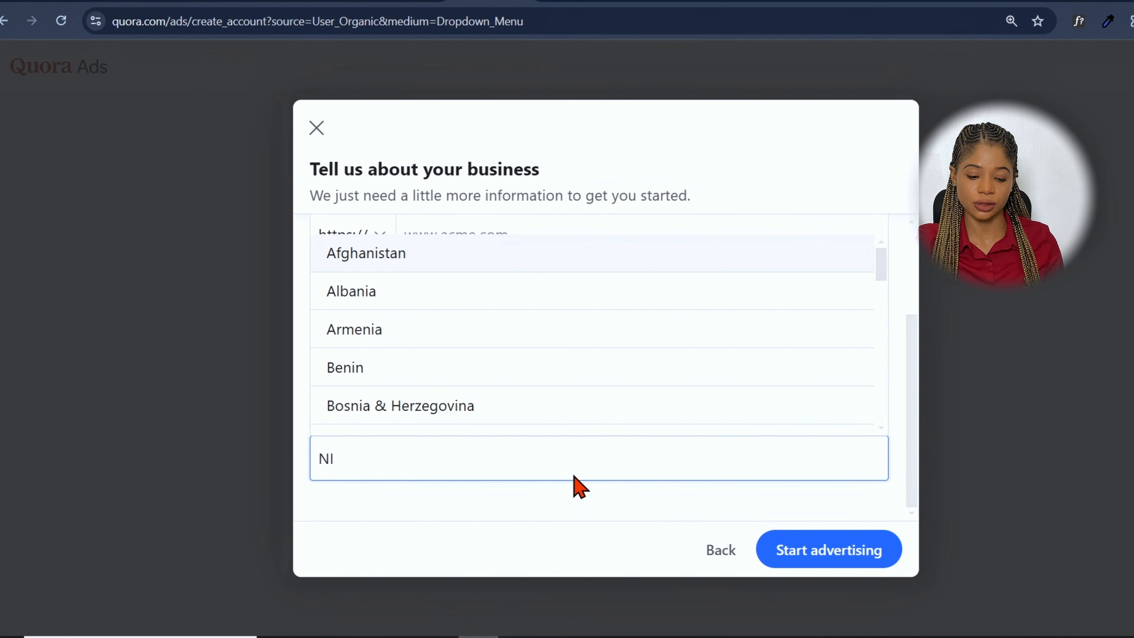
type("GE")
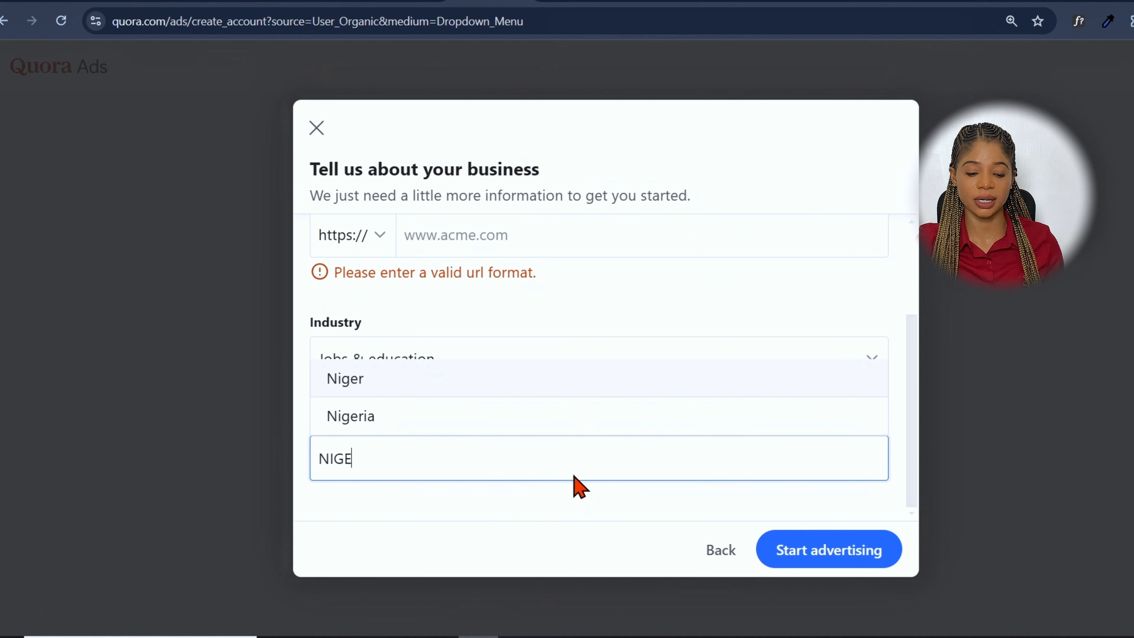
left_click(540, 424)
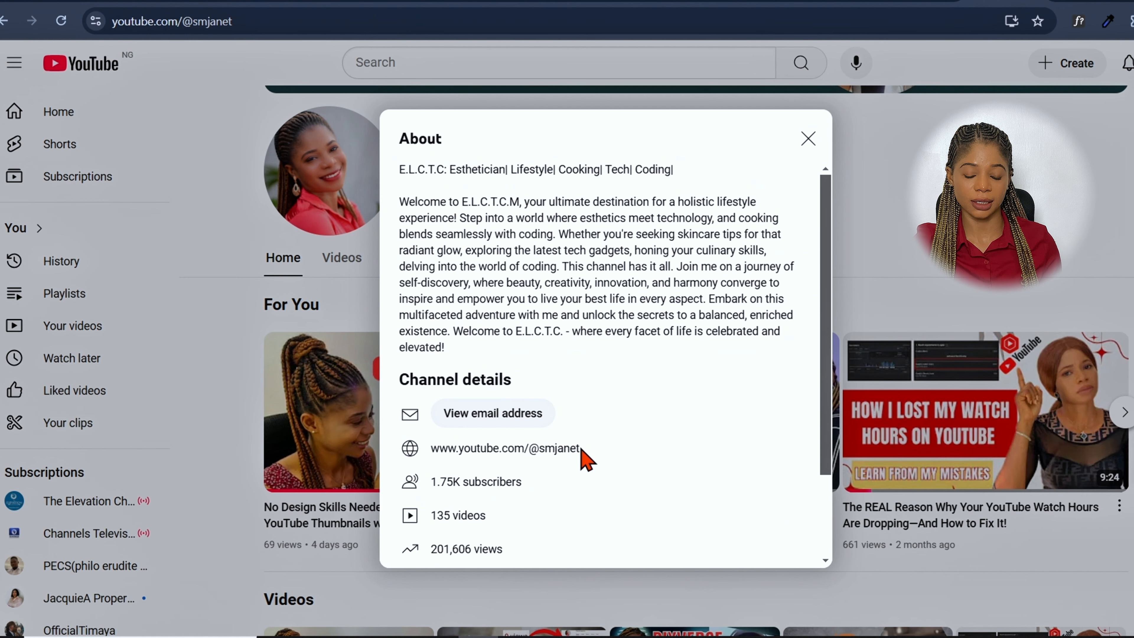
Step: Copy the channel URL from the YouTube channel details, enter it as the Quora Ads business website, and submit the form
left_click_drag(582, 451, 426, 448)
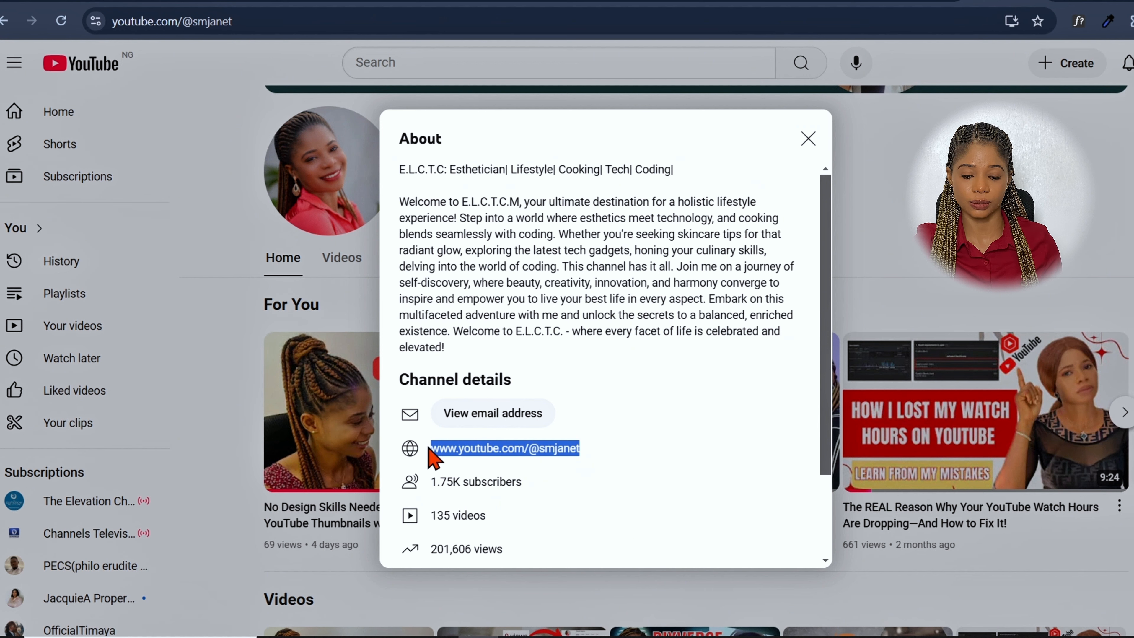
type("www.youtube.com/@smjanet")
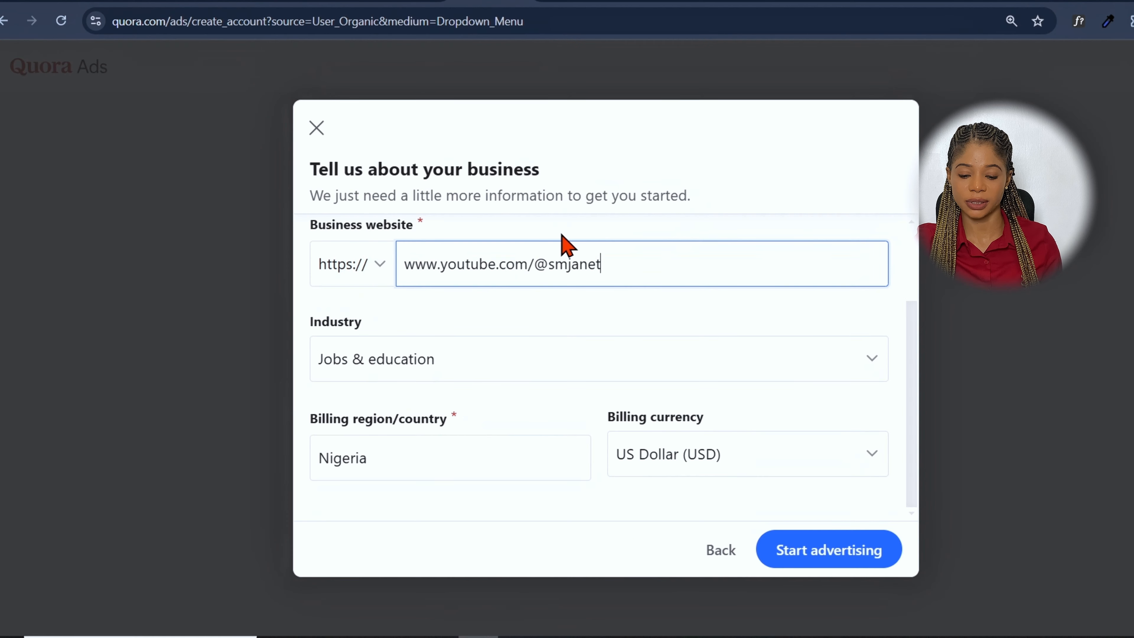
left_click(839, 554)
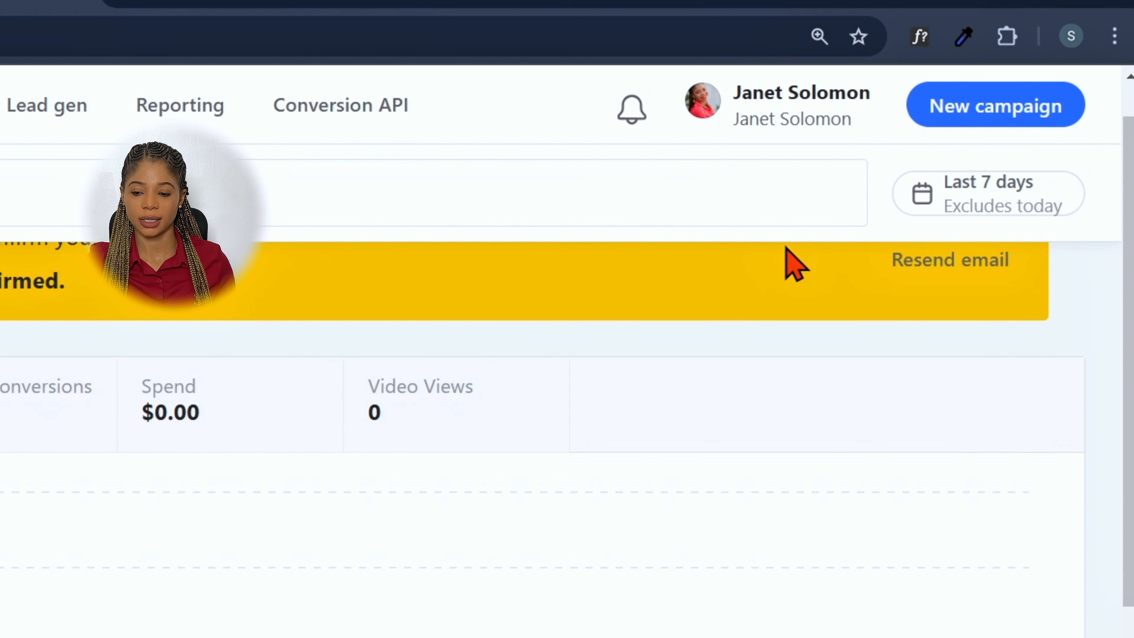
Step: Create a new ad campaign named "Video campaign" and continue to its ad set
left_click(1021, 110)
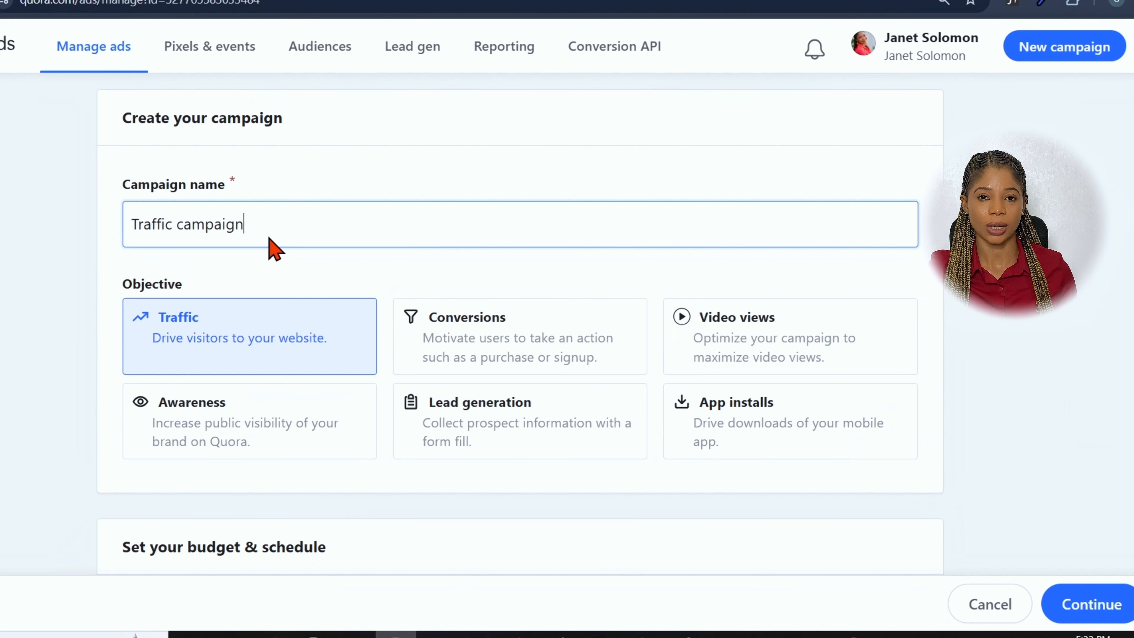
left_click_drag(246, 226, 132, 225)
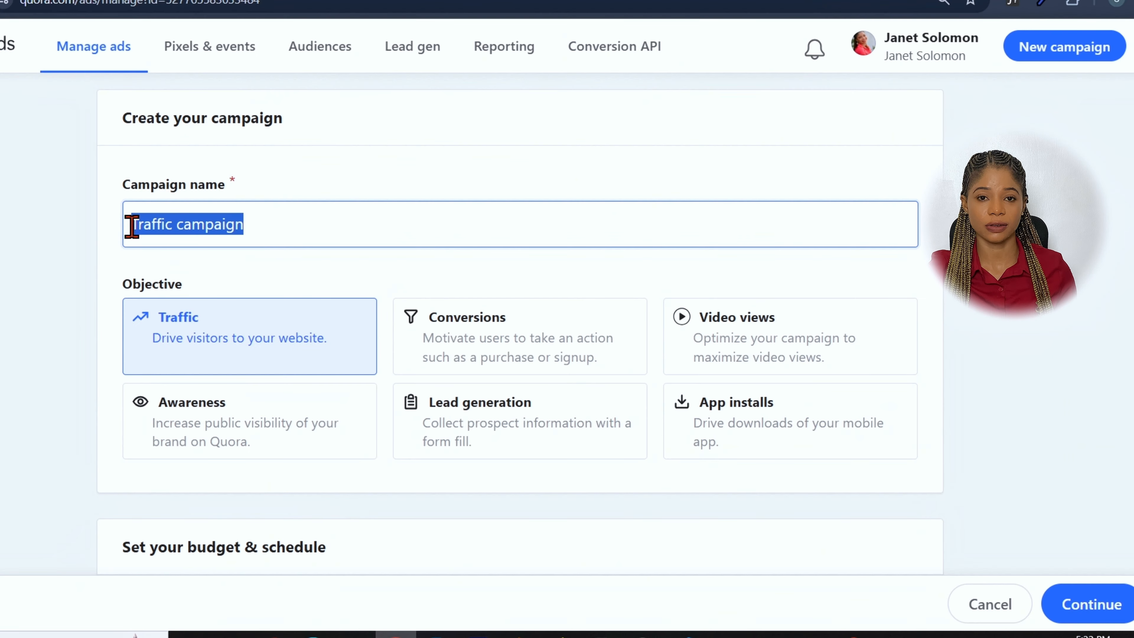
left_click(282, 229)
scroll(286, 270, "down", 2)
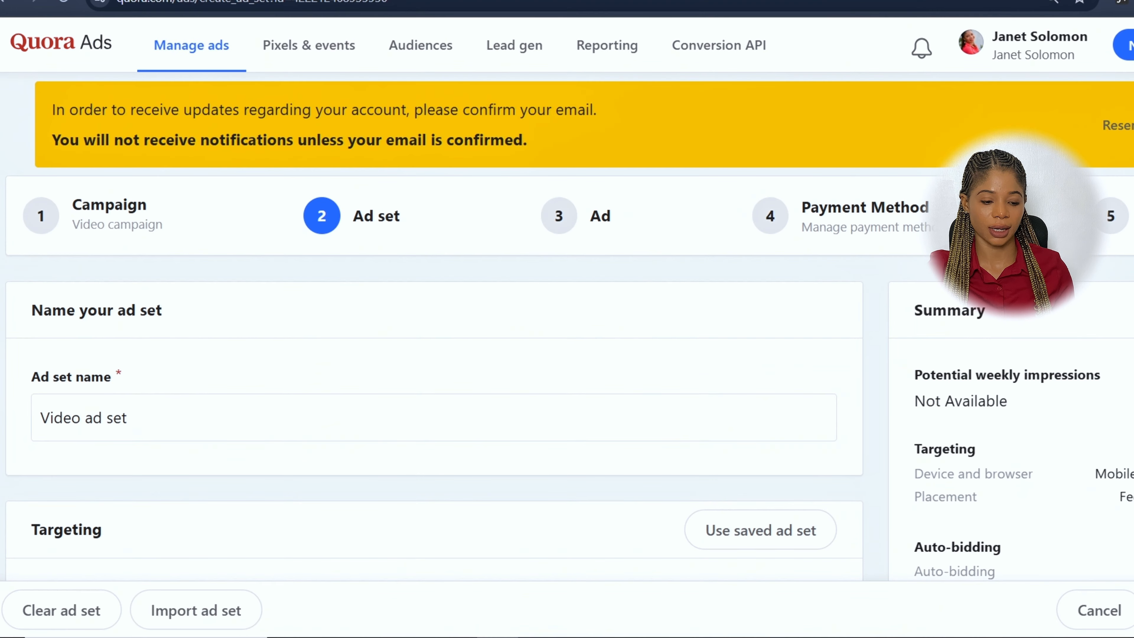
Step: Switch the ad set's contextual targeting to Questions and run a bulk question search for the keyword YouTube
scroll(433, 313, "down", 10)
scroll(408, 456, "down", 4)
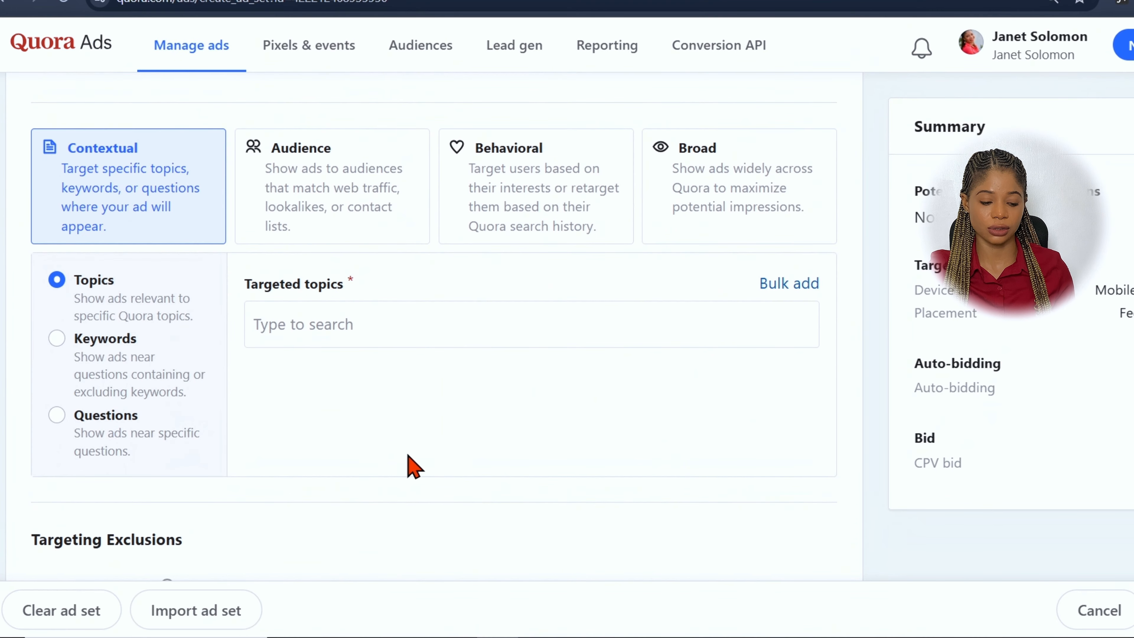
left_click(57, 416)
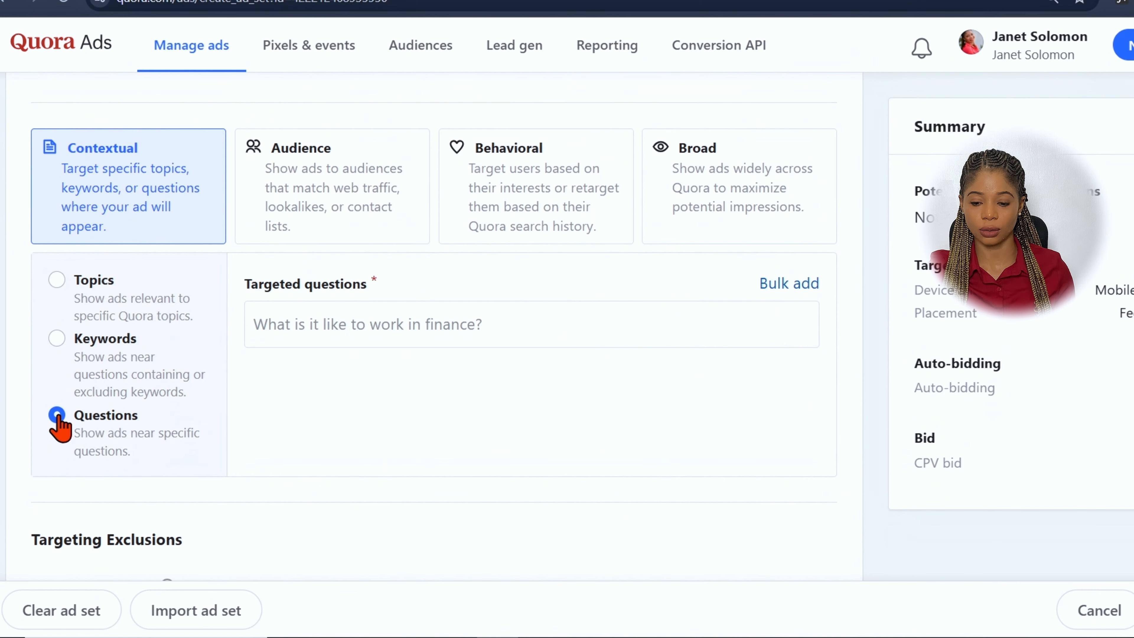
left_click(802, 285)
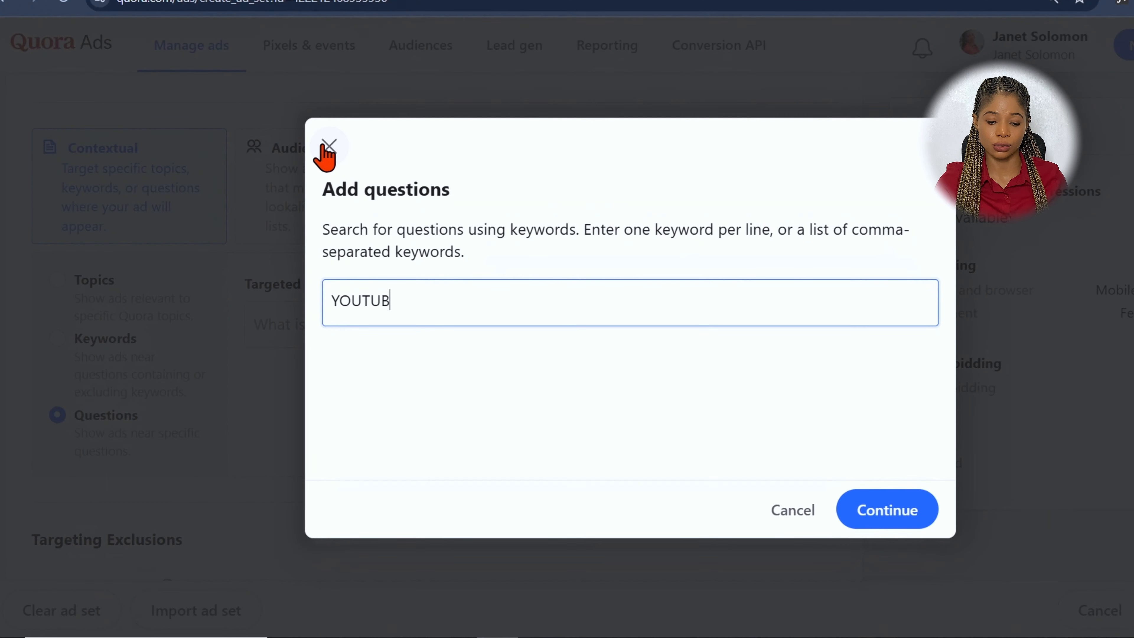
left_click(888, 514)
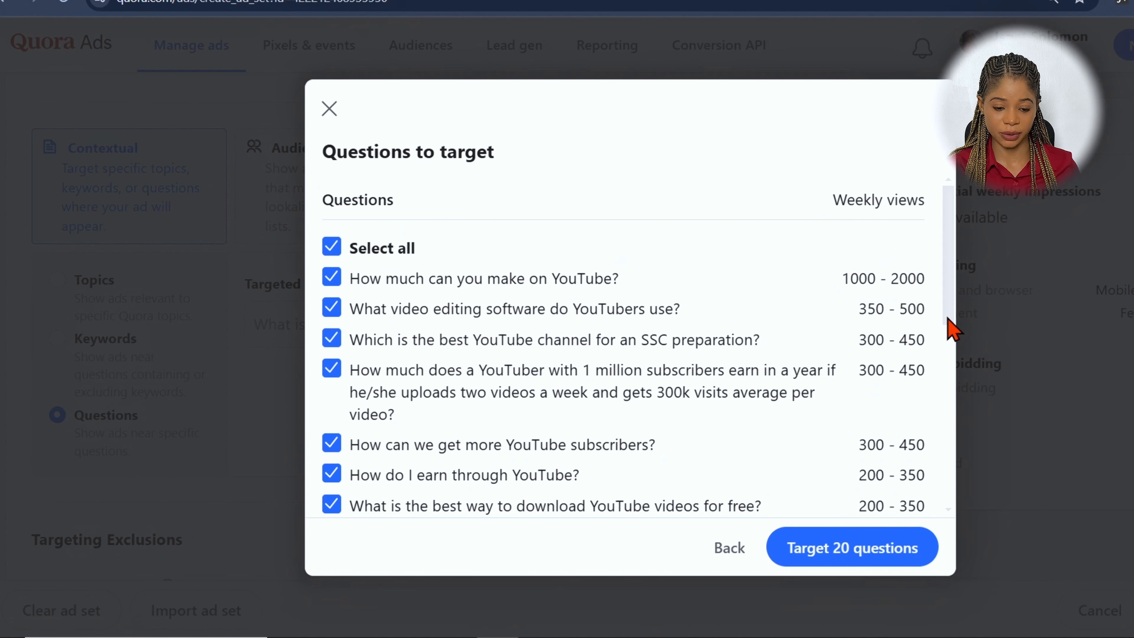
Step: Open "How can we get more YouTube subscribers?" from the list of questions to target and start writing an answer
left_click_drag(948, 318, 956, 375)
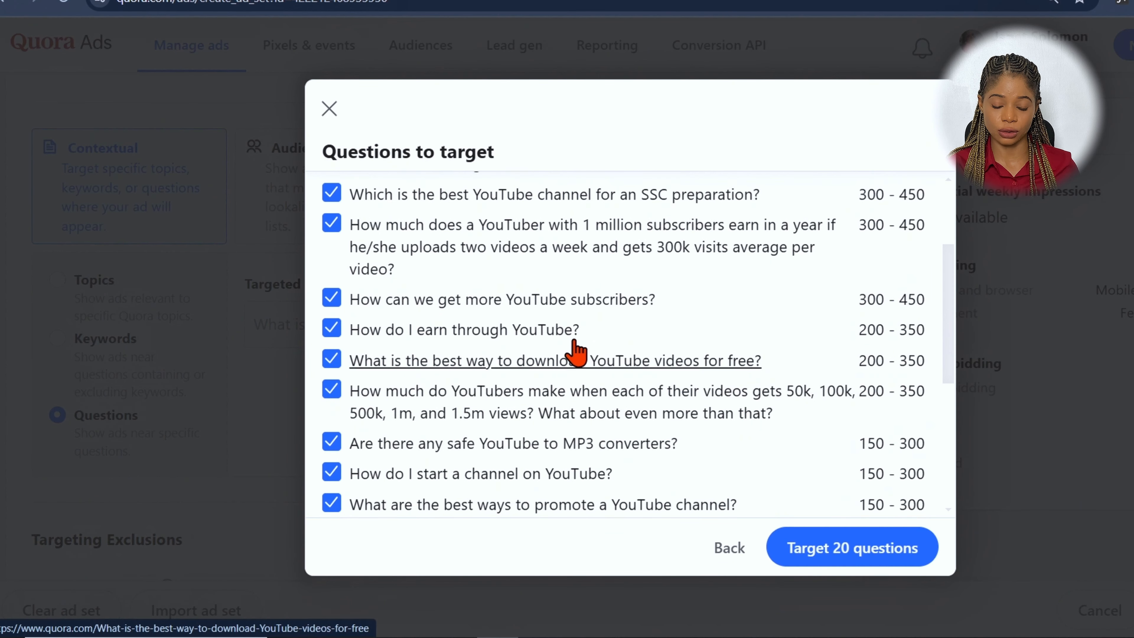
left_click(460, 308)
left_click(828, 130)
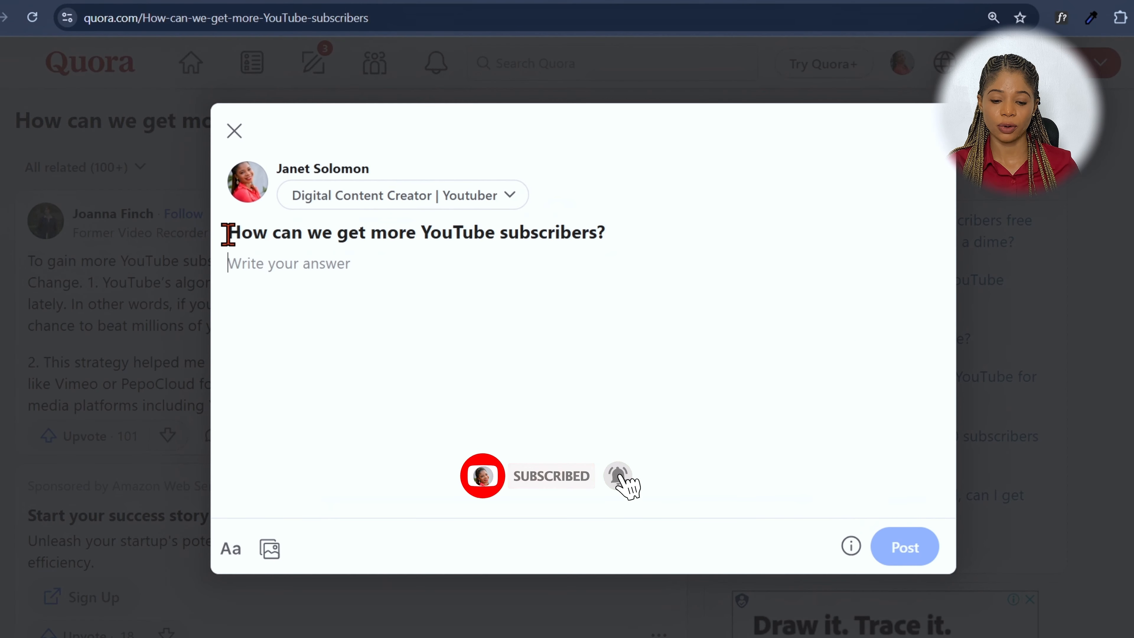
Step: Copy the question "How can we get more YouTube subscribers?" and submit it to ChatGPT
left_click_drag(228, 233, 595, 256)
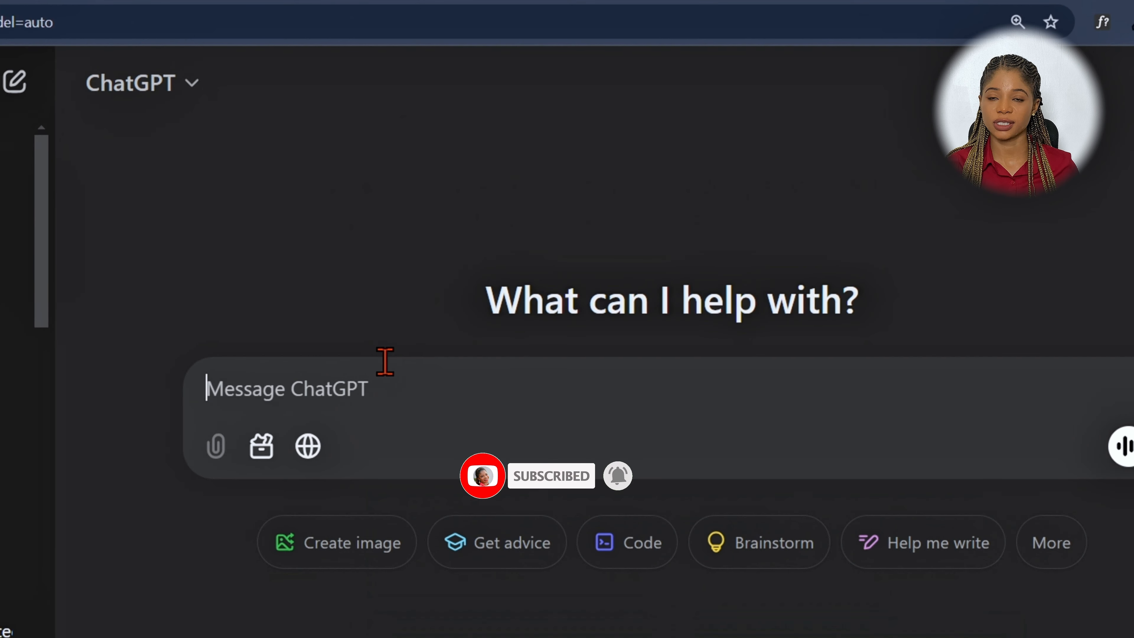
type("How can we get more YouTube subscribers?")
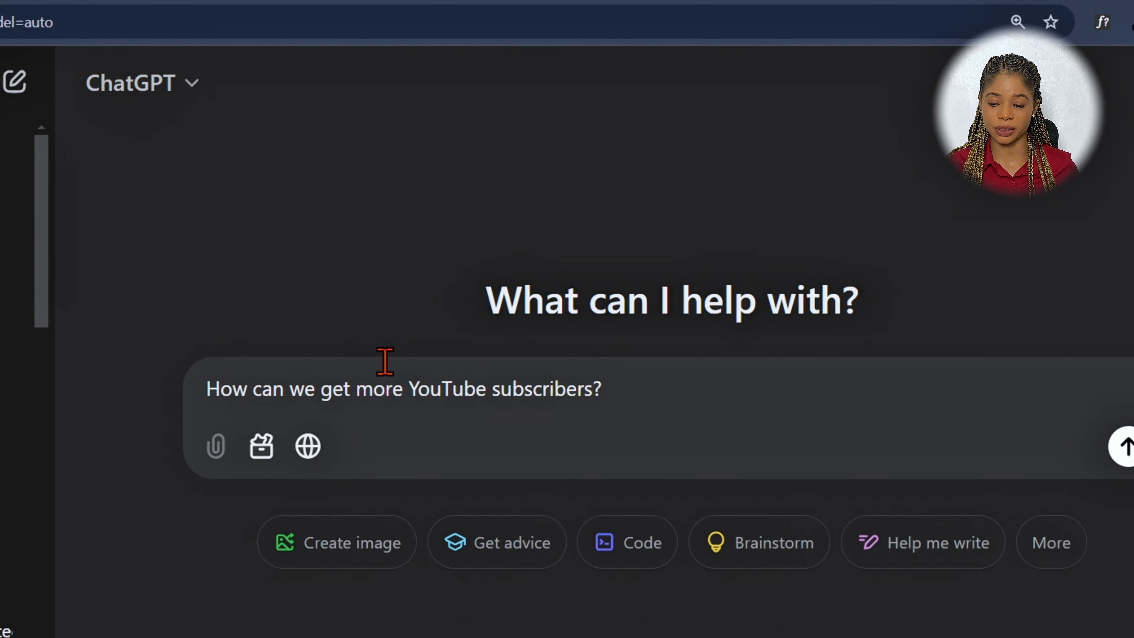
key("Return")
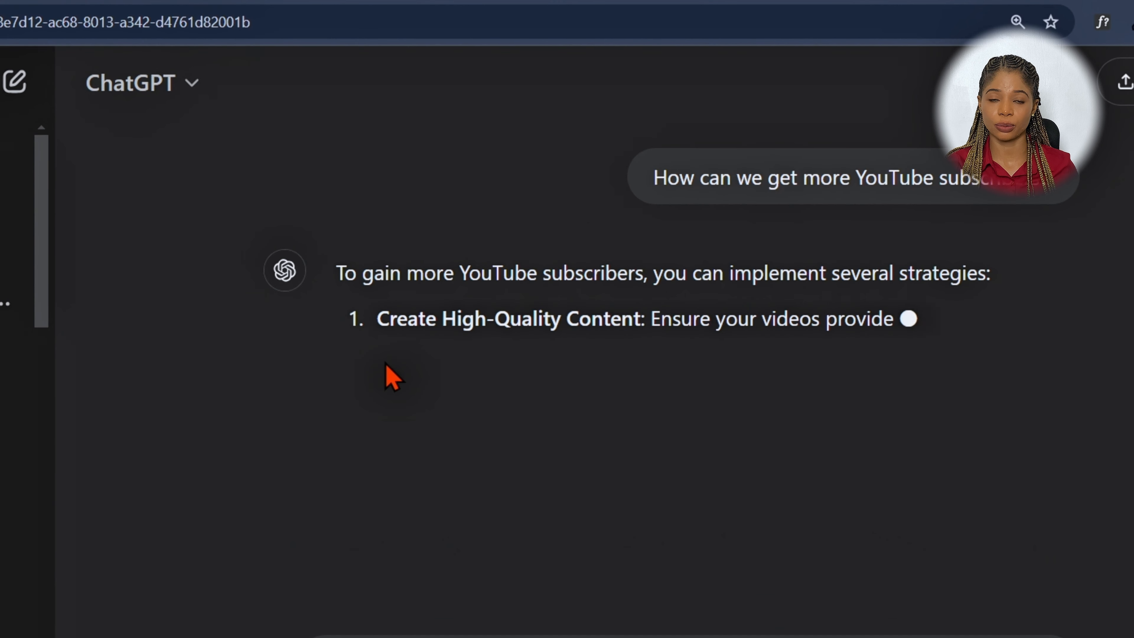